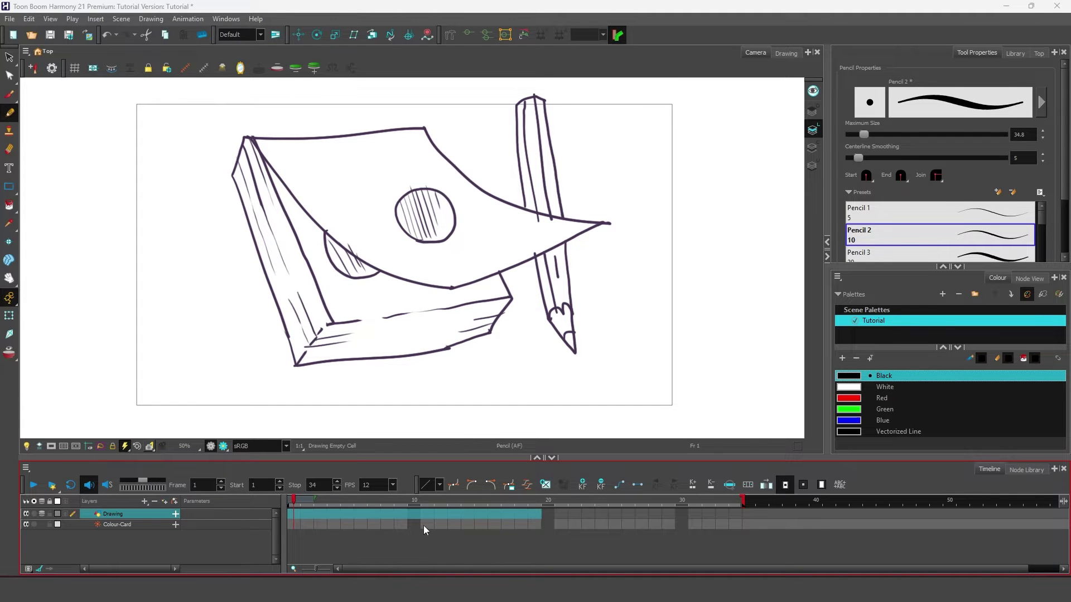
Step: Clear the butterfly sketch from frame 1 of the Drawing layer and enlarge the timeline area
left_click(424, 526)
left_click(295, 514)
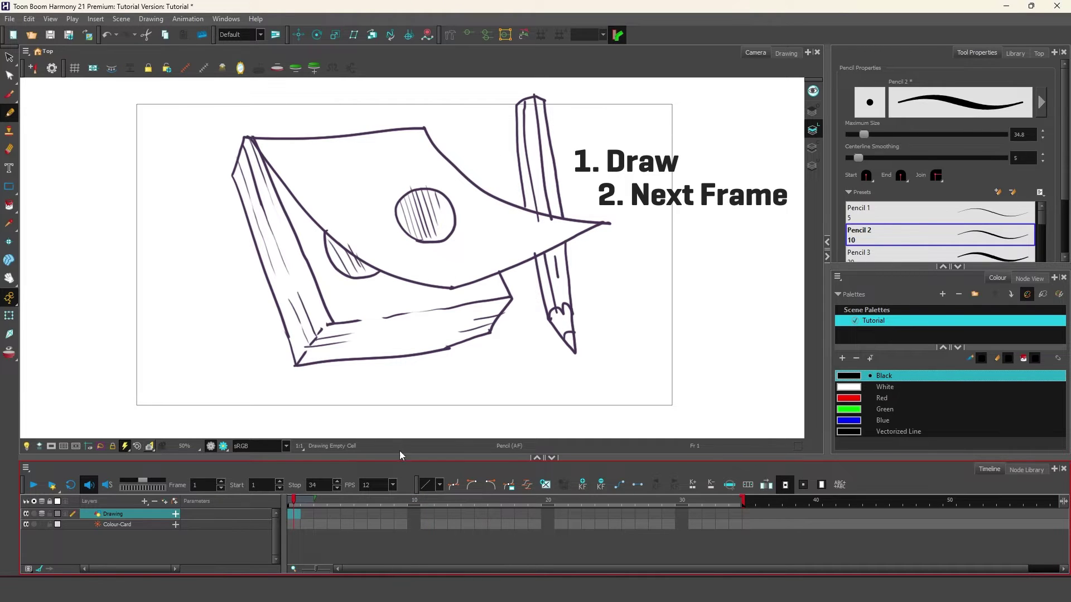
left_click_drag(402, 456, 401, 433)
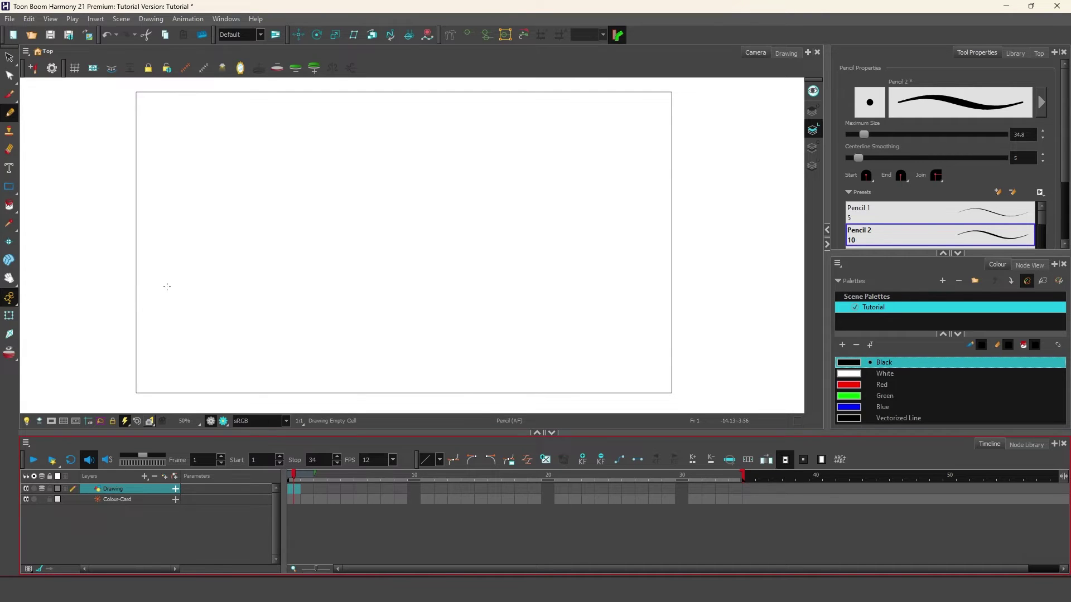
Step: Draw a short stroke on frame 1 and another on frame 2
left_click_drag(163, 285, 189, 292)
left_click(307, 488)
left_click_drag(186, 275, 212, 277)
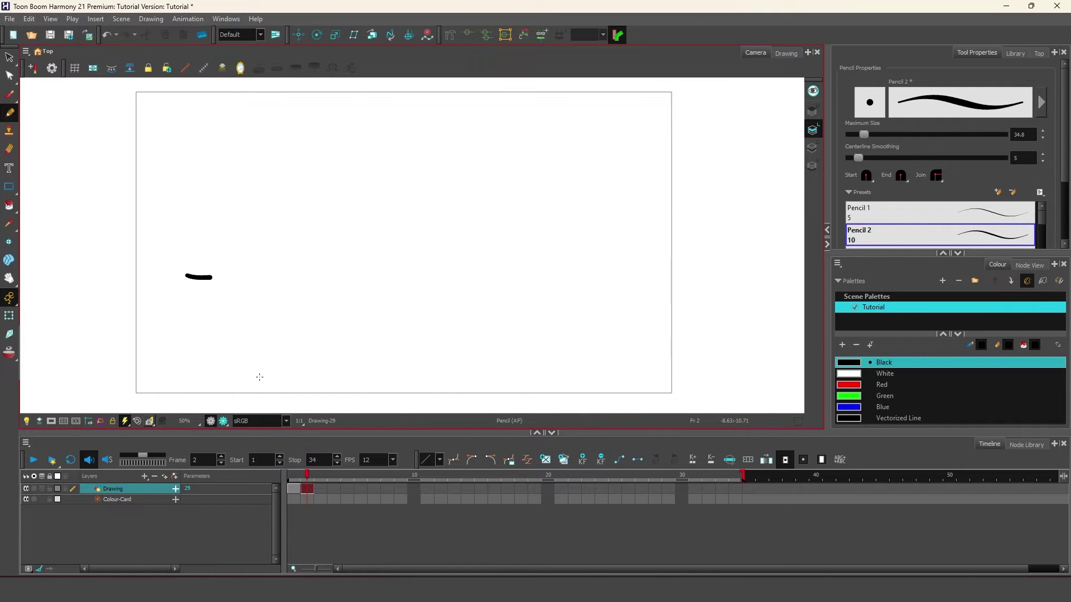
Step: Turn on onion skin and move to the empty frame 3
left_click(306, 477)
left_click(9, 353)
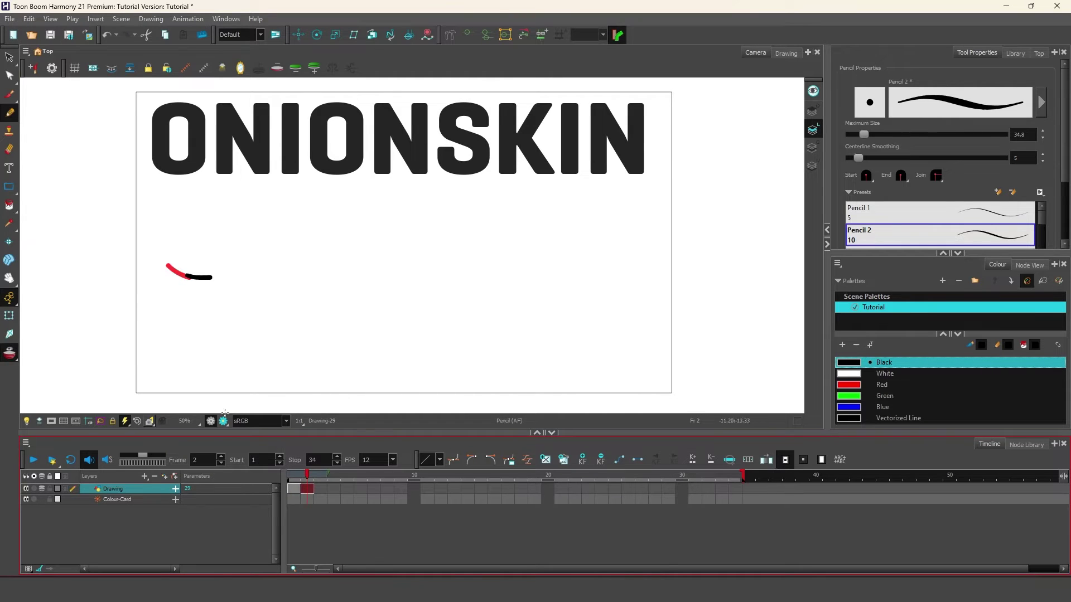
left_click(321, 478)
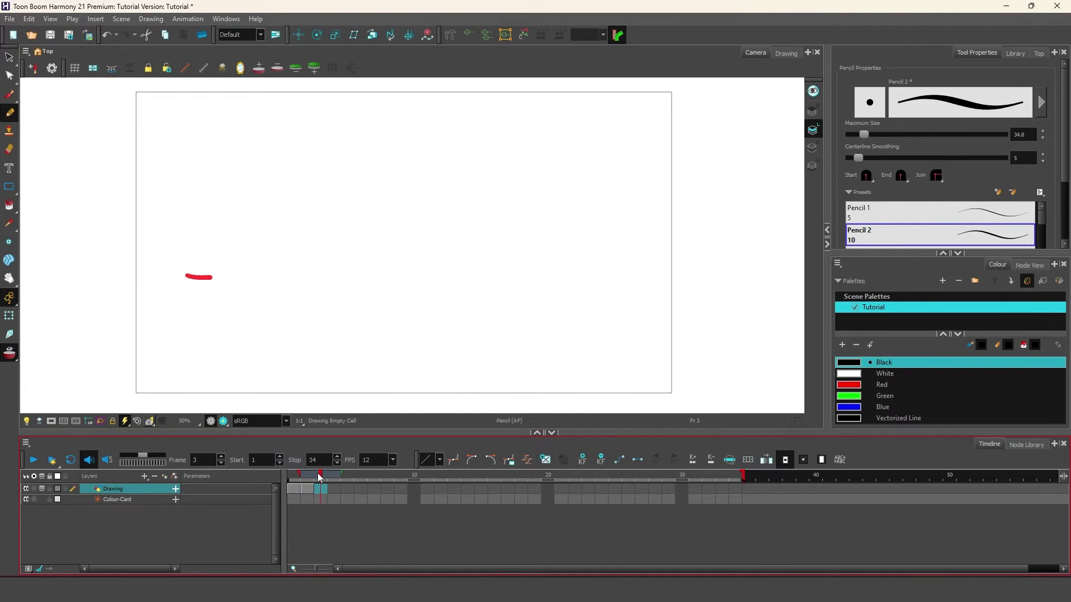
Step: Draw continuing strokes on frames 3 through 8, following the onion skin
mouse_move(320, 478)
left_mouse_down()
mouse_move(306, 477)
mouse_move(320, 478)
left_mouse_up()
left_click_drag(204, 278, 232, 271)
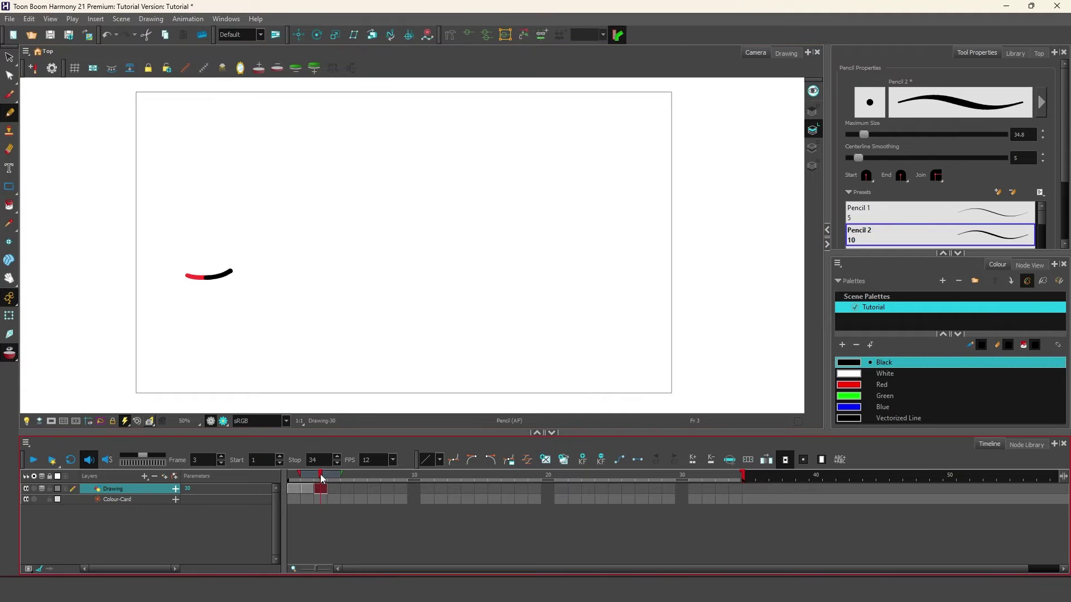
left_click_drag(322, 477, 334, 477)
left_click_drag(237, 269, 254, 266)
left_click_drag(334, 478, 347, 478)
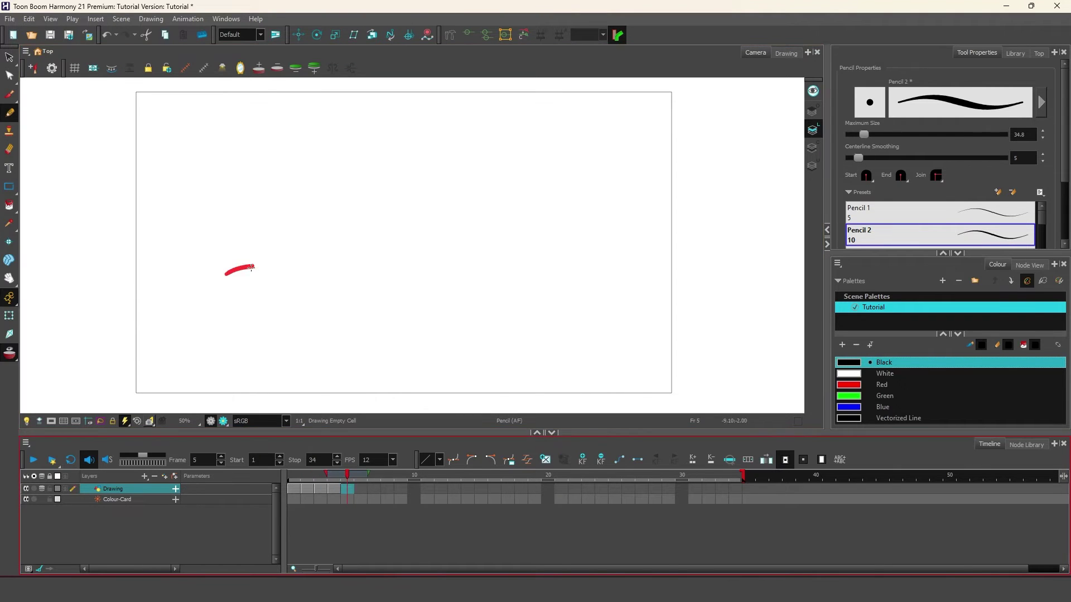
left_click_drag(249, 266, 278, 272)
left_click_drag(347, 477, 360, 477)
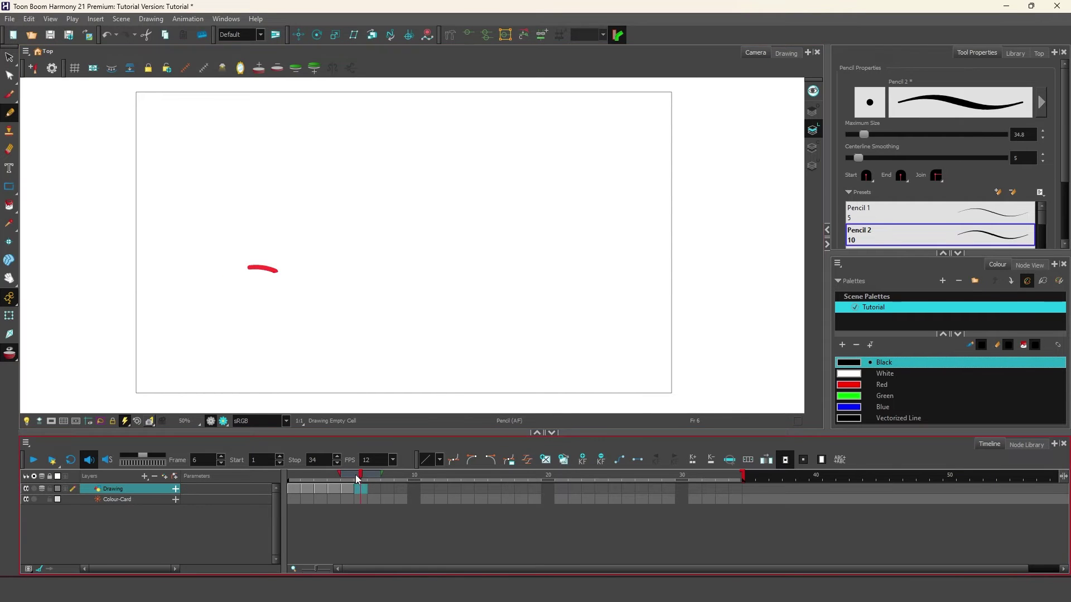
mouse_move(269, 268)
left_mouse_down()
mouse_move(299, 296)
mouse_move(337, 305)
left_mouse_up()
left_click(374, 477)
left_click(386, 483)
Step: Draw the remaining strokes from frame 9 through frame 23, then scrub back to review
key("period")
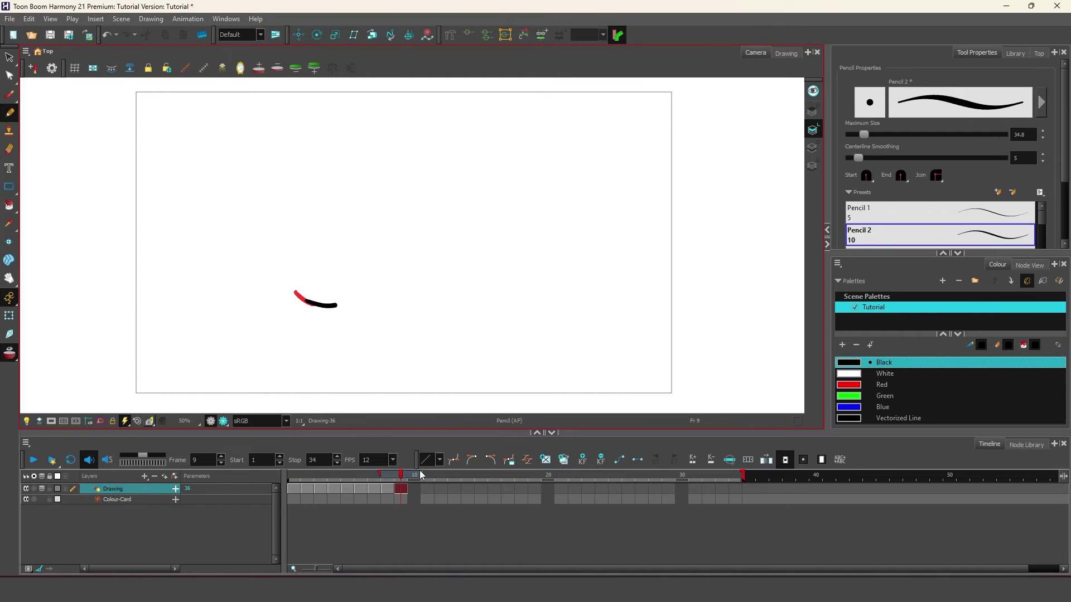
key("period")
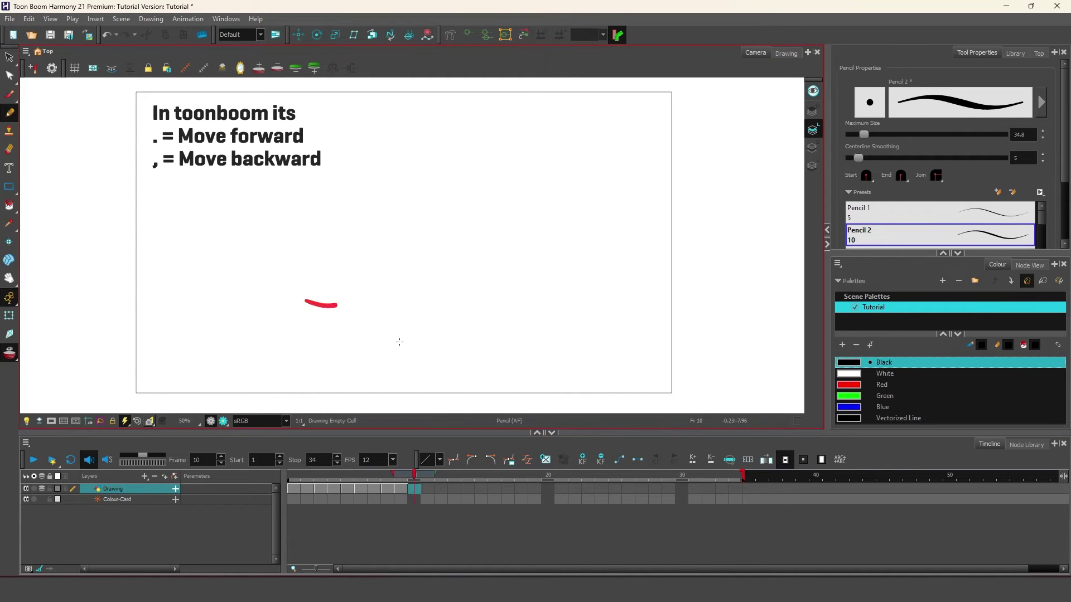
key("comma")
key("comma")
key("comma")
key("comma")
key("comma")
key("comma")
key("comma")
key("period")
key("period")
key("period")
key("period")
key("period")
key("period")
key("comma")
key("period")
key("period")
mouse_move(327, 306)
left_mouse_down()
mouse_move(389, 279)
mouse_move(453, 313)
mouse_move(480, 272)
left_mouse_up()
key("period")
key("period")
key("period")
key("period")
key("period")
key("period")
key("period")
key("period")
key("period")
key("period")
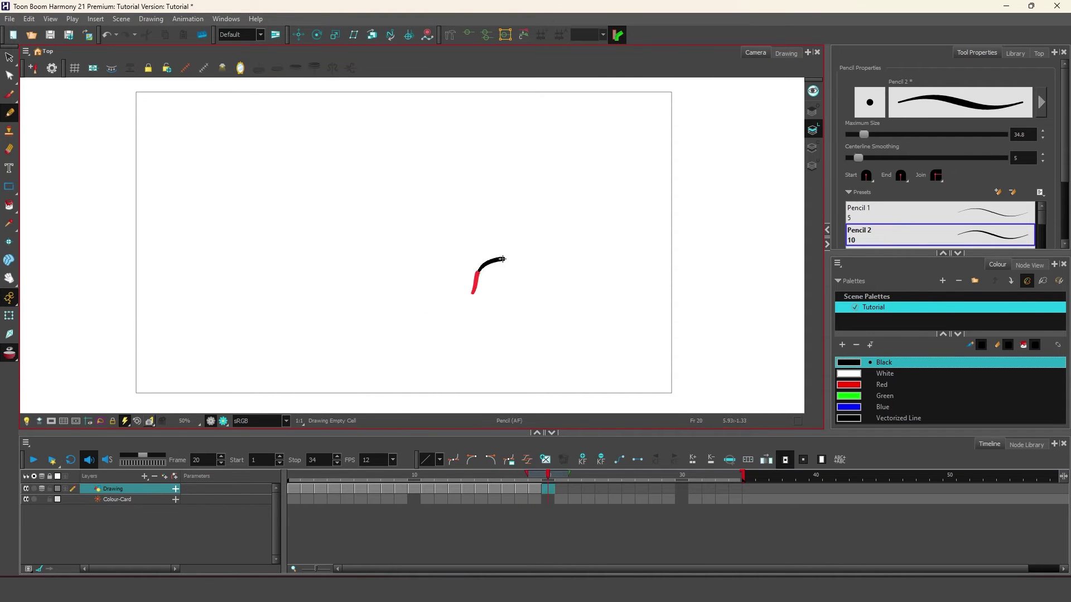
key("period")
left_click_drag(502, 258, 556, 311)
key("period")
key("period")
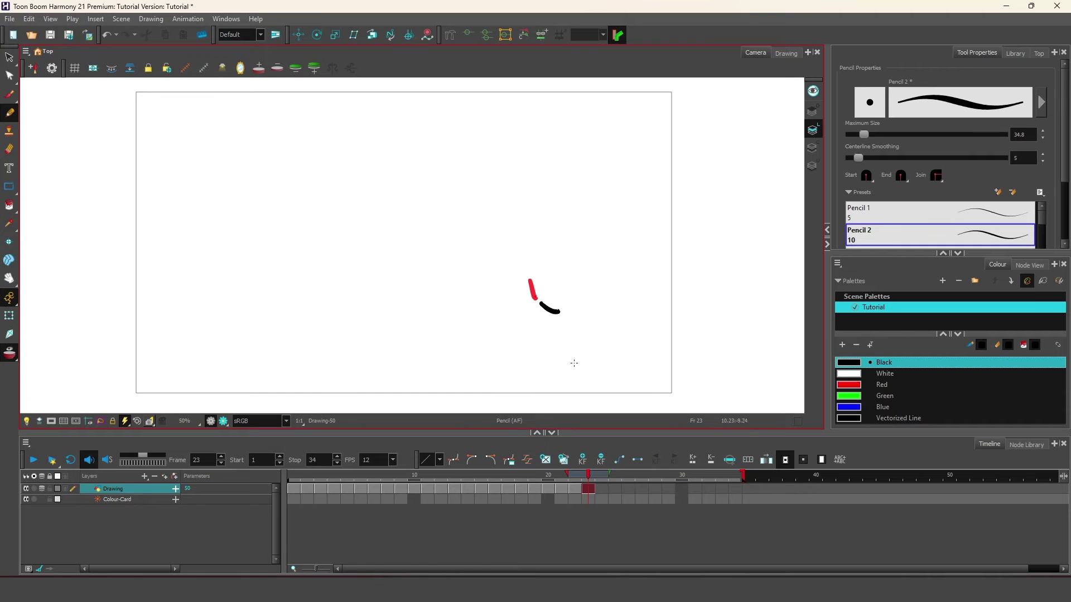
mouse_move(588, 480)
left_mouse_down()
mouse_move(288, 474)
mouse_move(523, 475)
left_mouse_up()
Step: Set the stop marker to frame 23, play the strokes in a loop, then stop on frame 9
left_click_drag(736, 475, 595, 475)
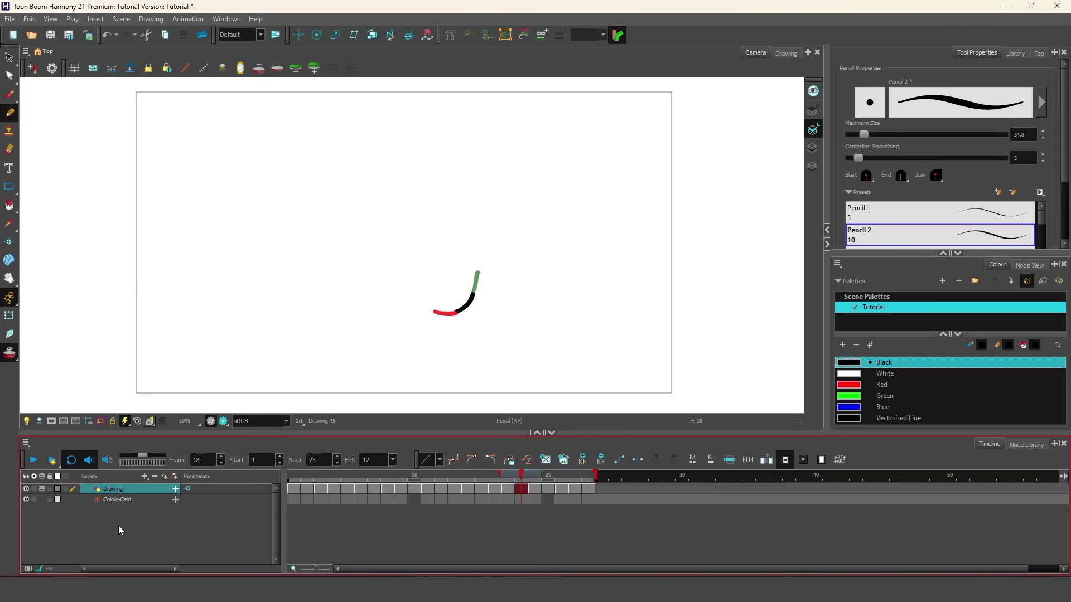
left_click(36, 460)
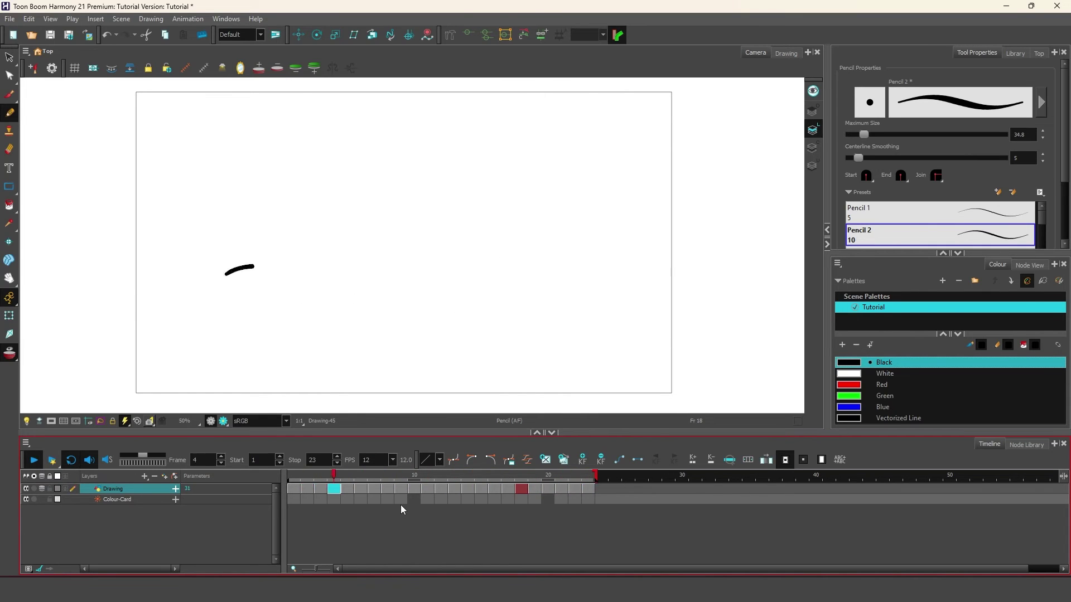
left_click(398, 475)
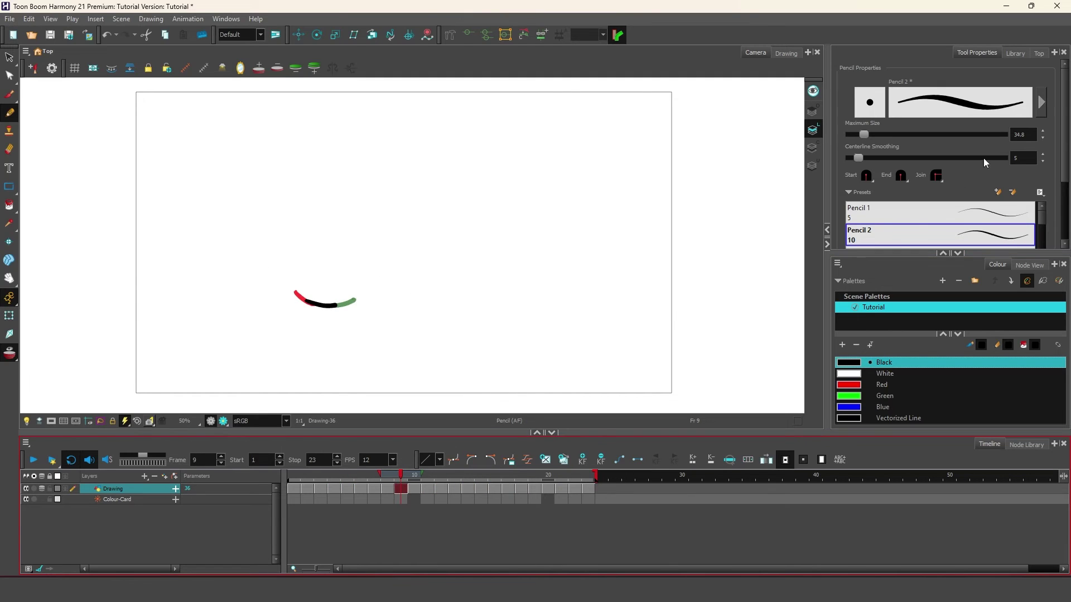
Step: Set the pencil's maximum size to 11.6, draw wing loops on frames 1–3, and play back the flight
left_click_drag(864, 133, 856, 133)
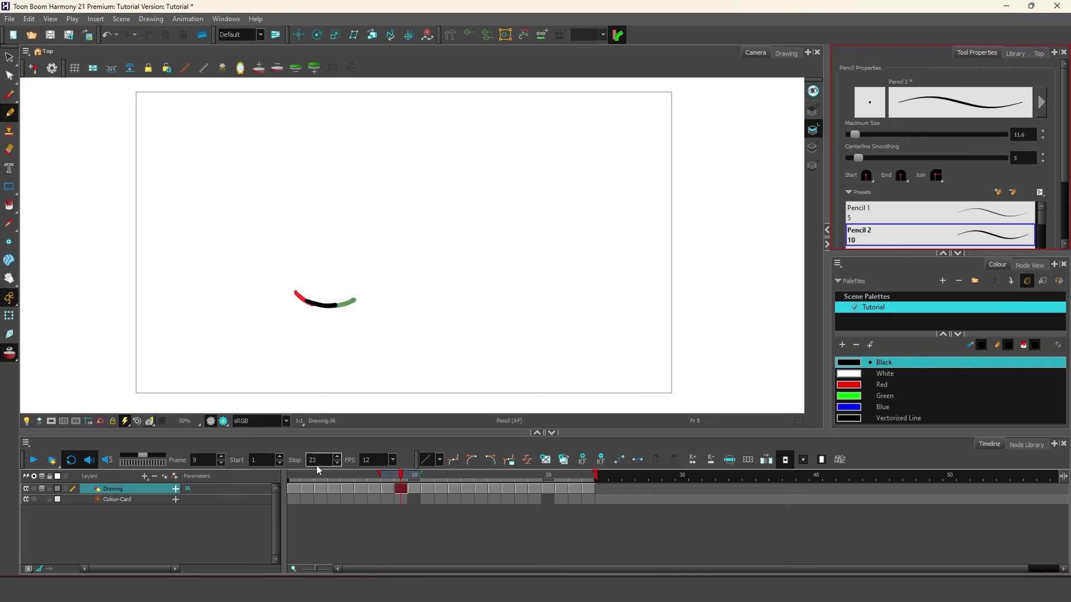
left_click(295, 486)
scroll(210, 316, "up", 1)
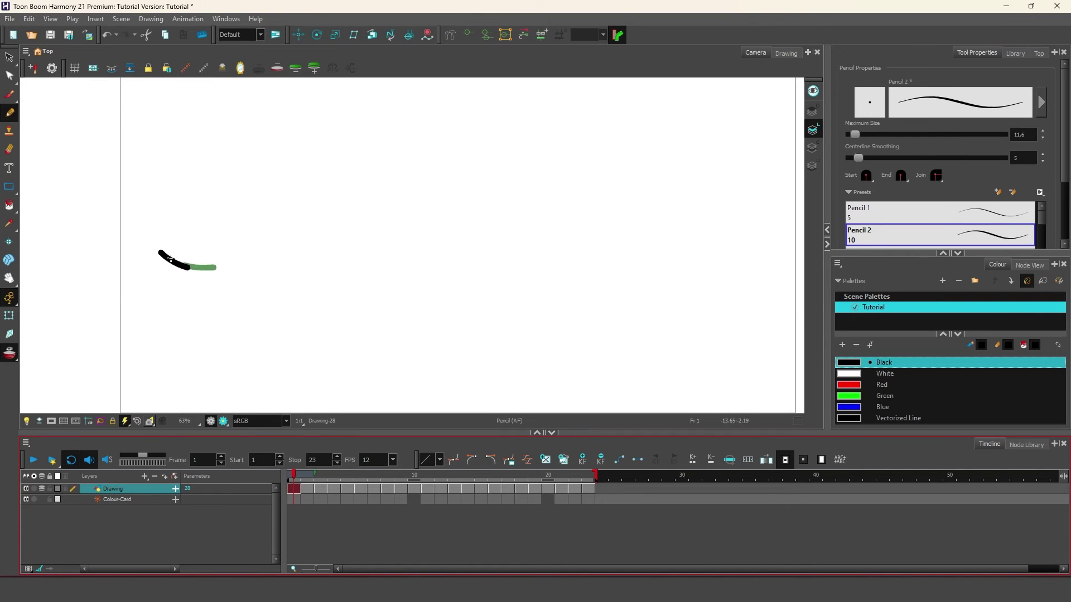
left_click(170, 258)
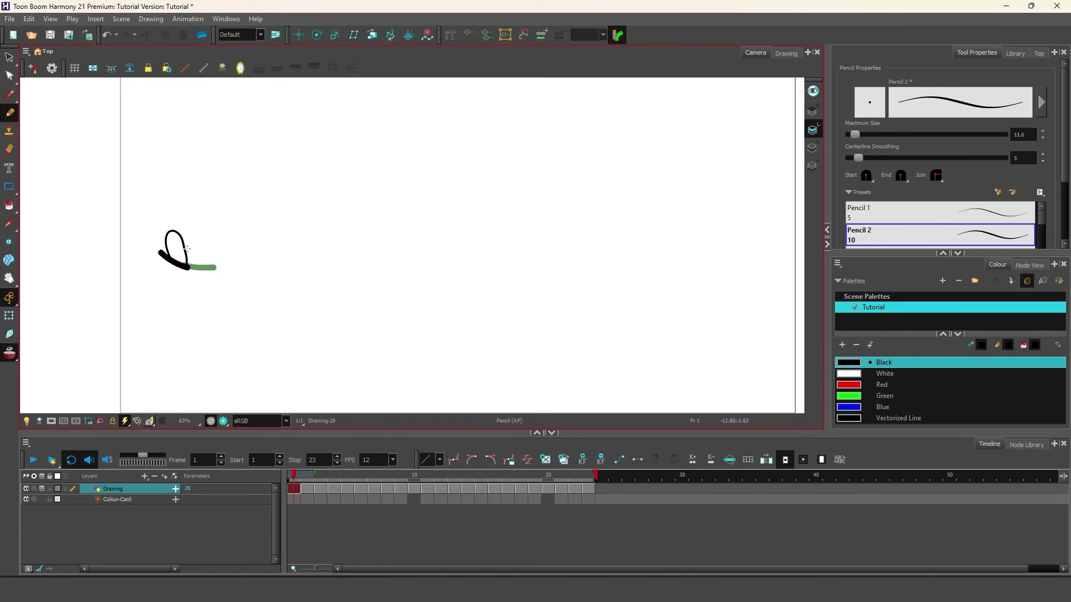
key("period")
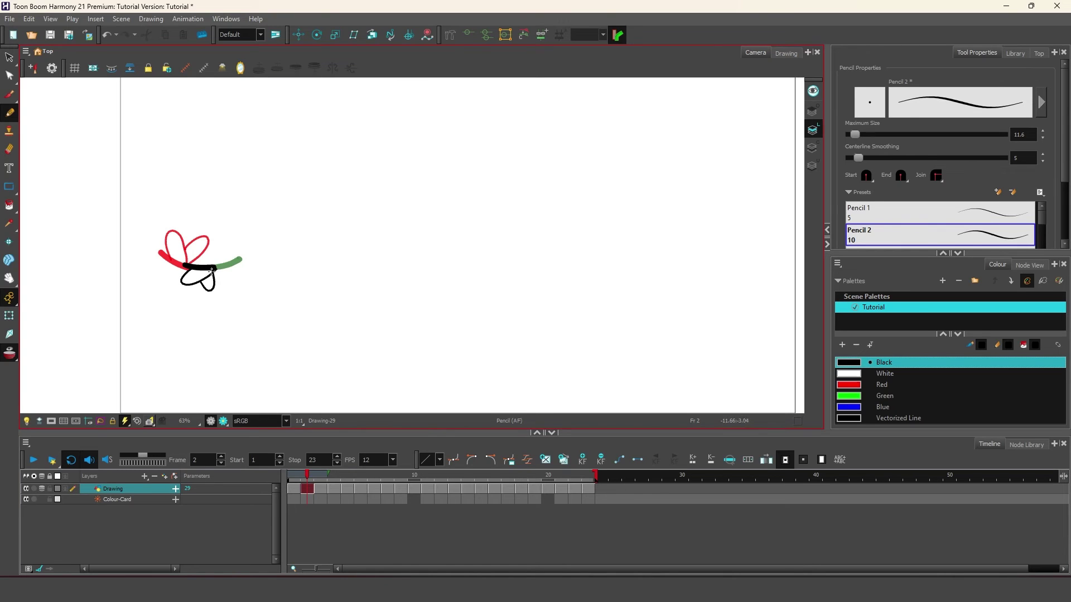
key("period")
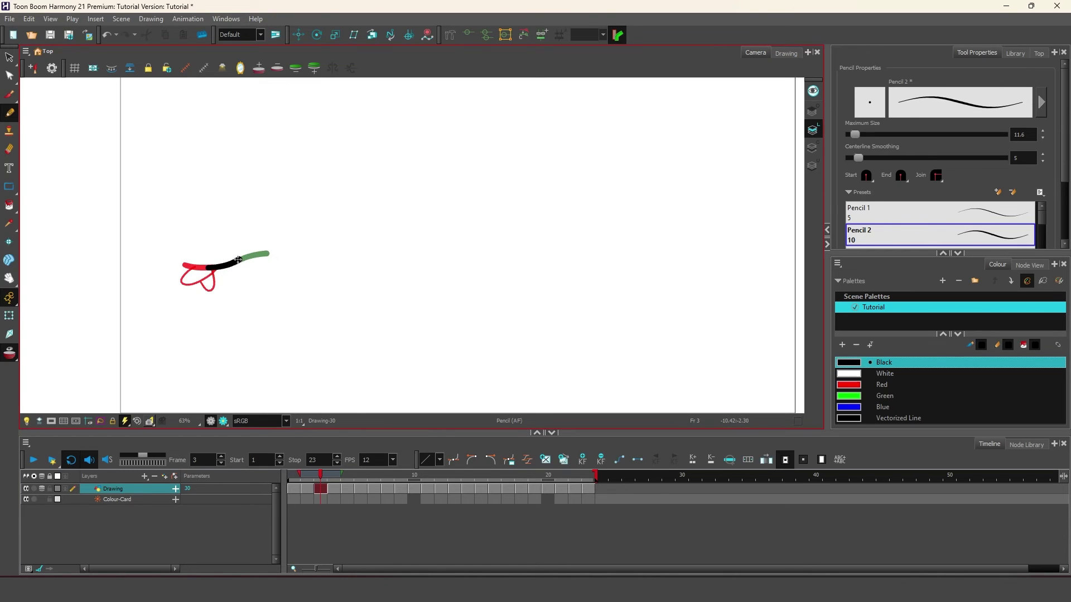
left_click_drag(231, 259, 225, 277)
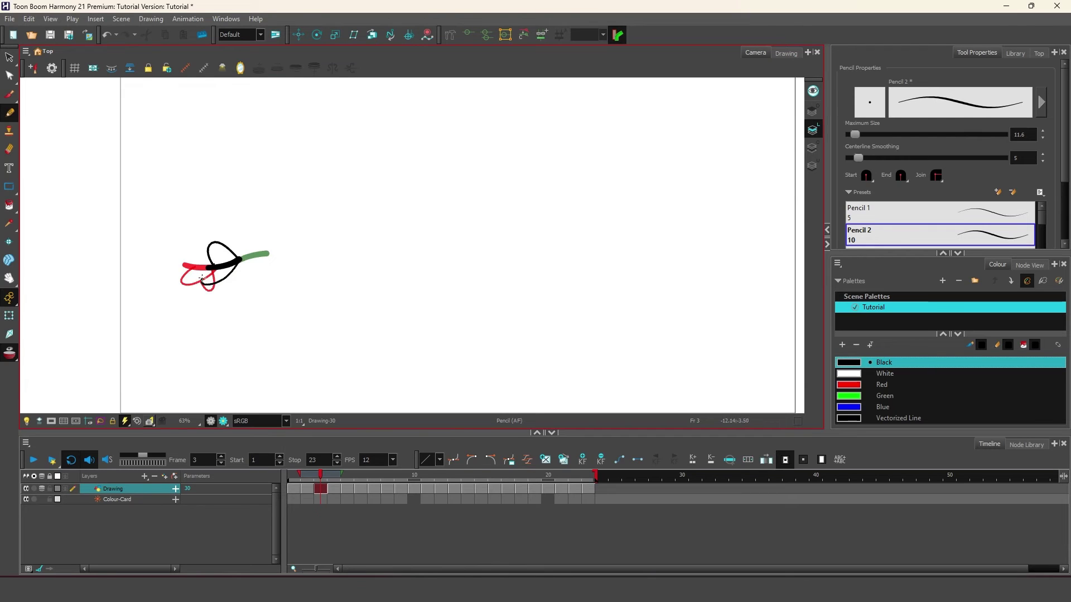
key("Return")
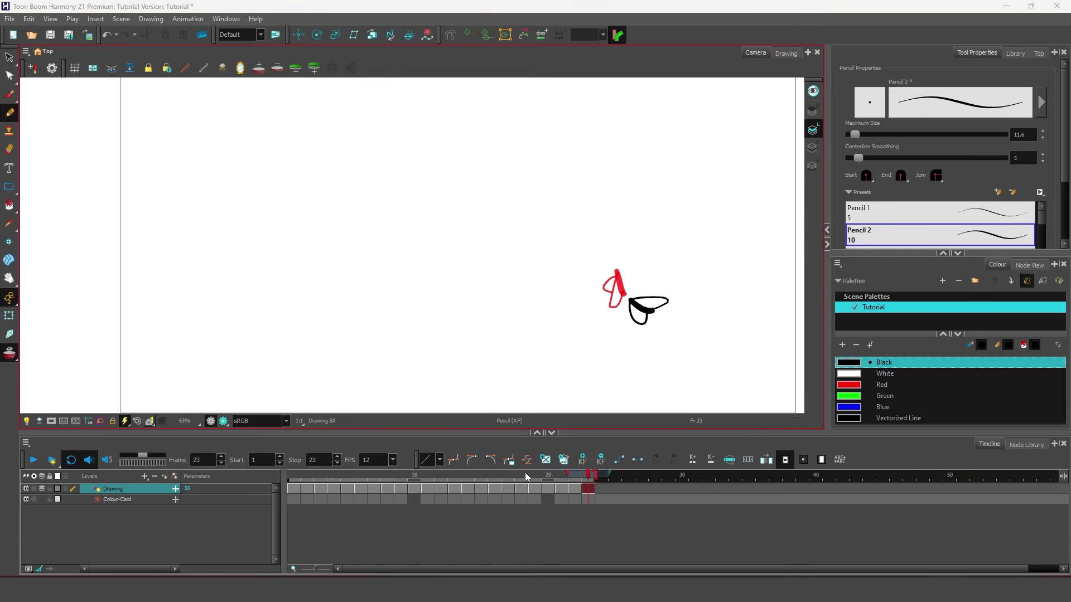
left_click(32, 461)
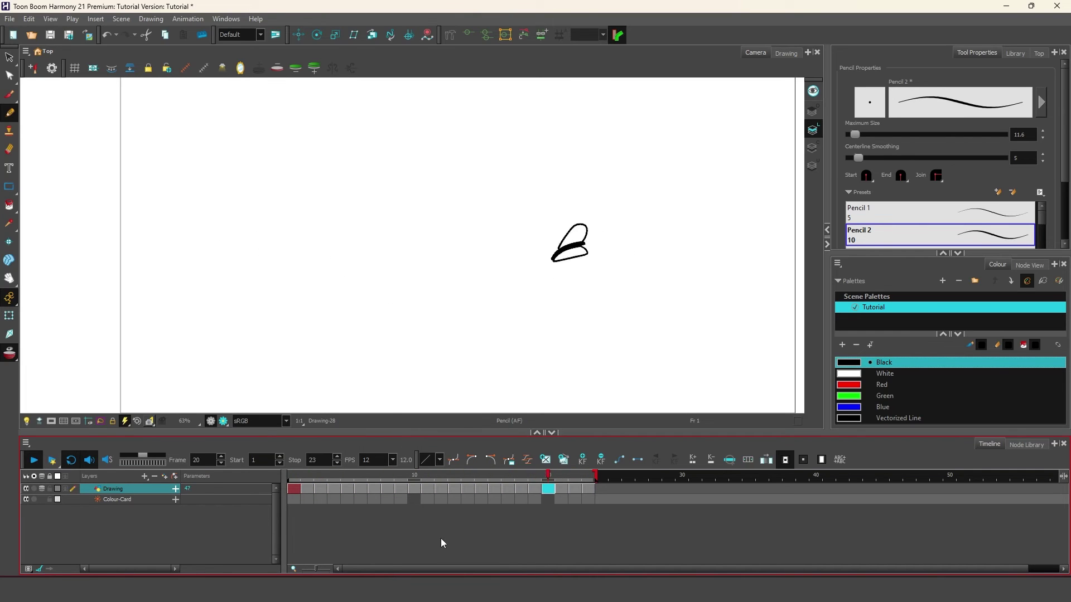
Step: Stop playback and change the Green palette swatch to cyan
key("Return")
double_click(849, 396)
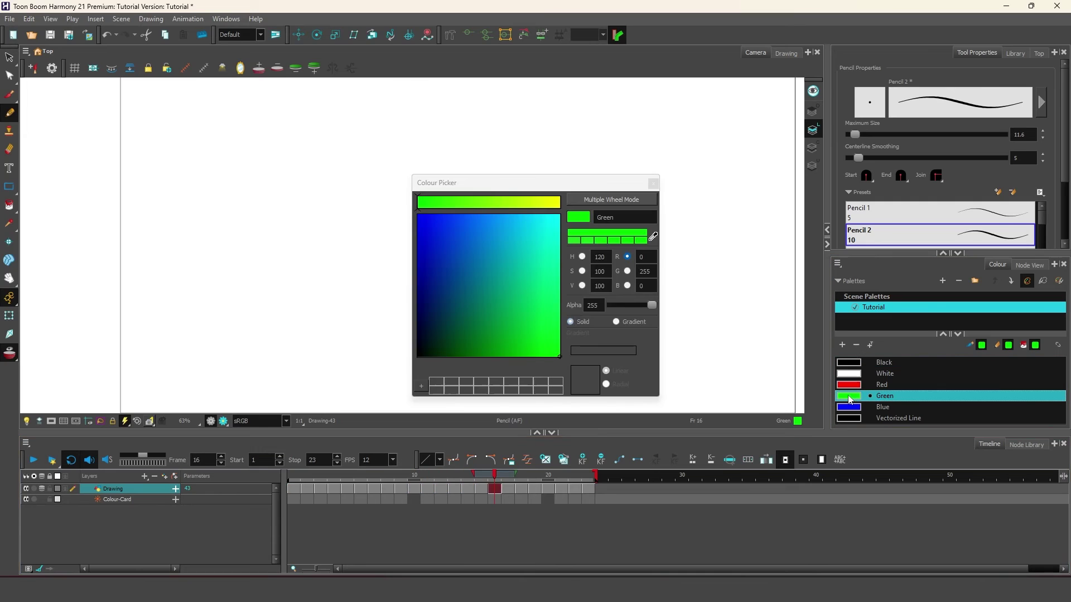
left_click(547, 252)
Step: Fill both wings on frame 1 and a wing on frame 2 with cyan, then play the animation
left_click(271, 193)
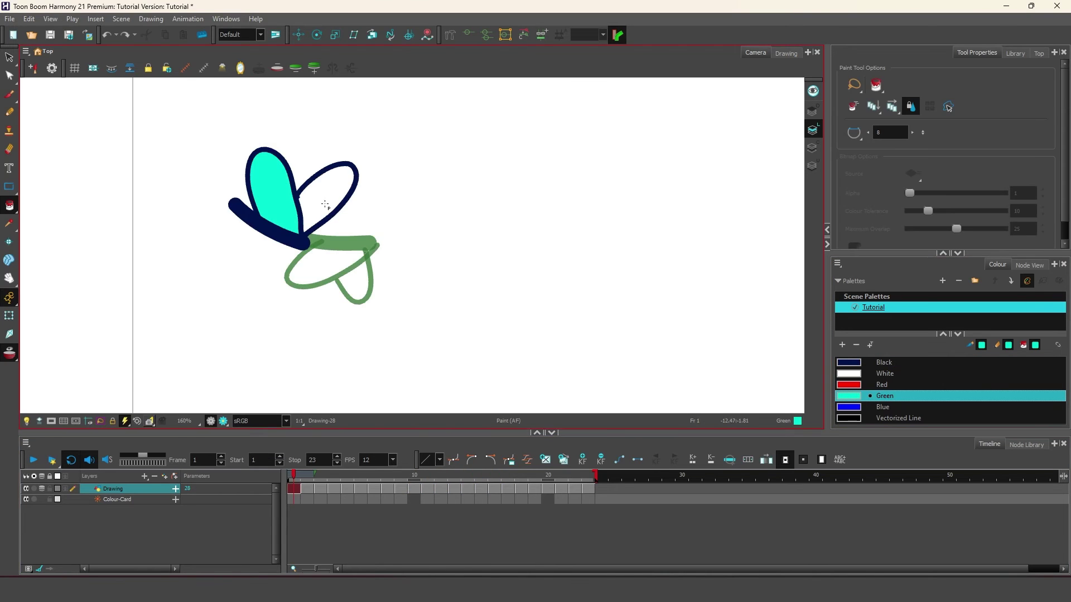
left_click(328, 208)
key("period")
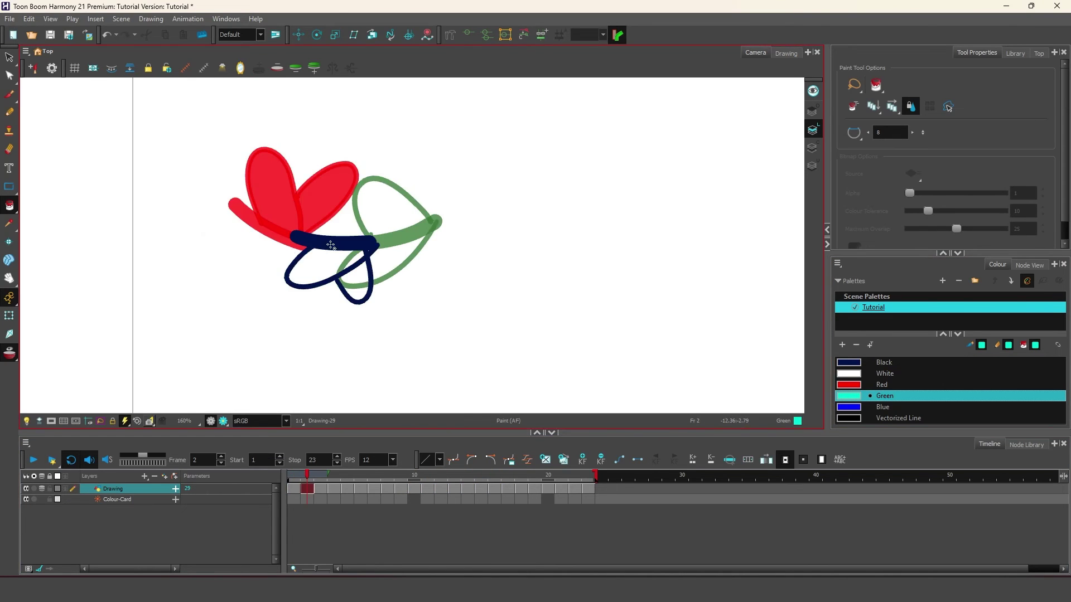
left_click(338, 251)
key("Return")
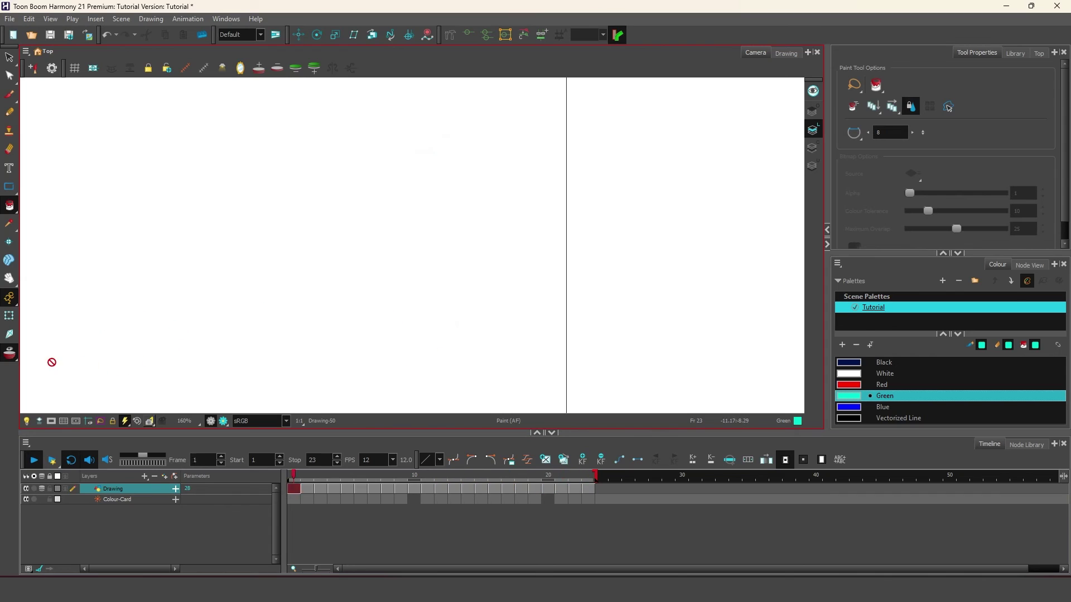
Step: Zoom out and pan to show the whole stage, then scrub the early frames back to frame 1
scroll(61, 354, "down", 5)
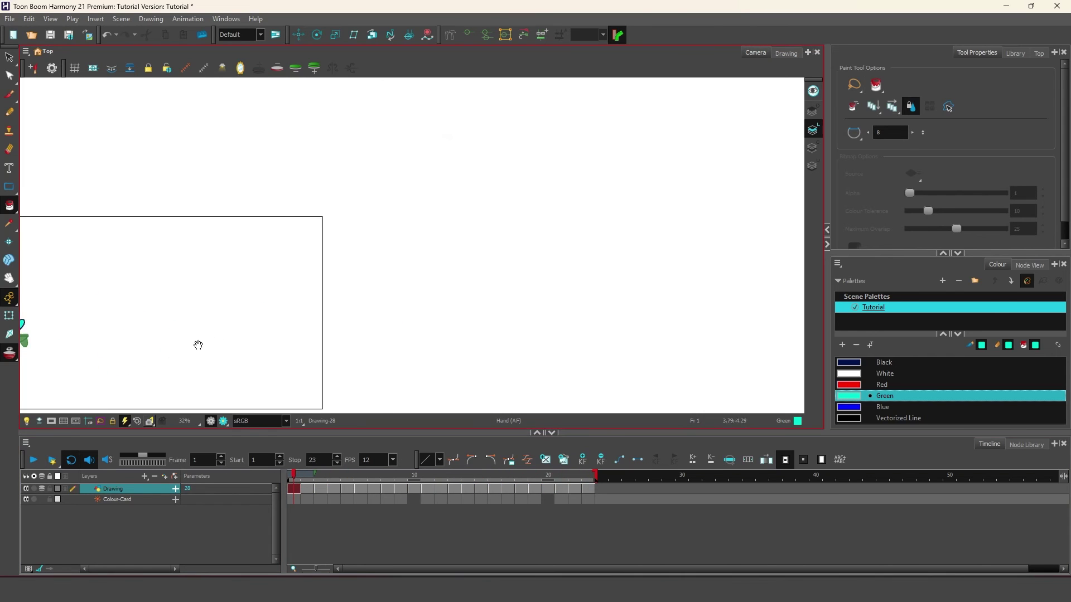
left_click_drag(218, 342, 352, 320)
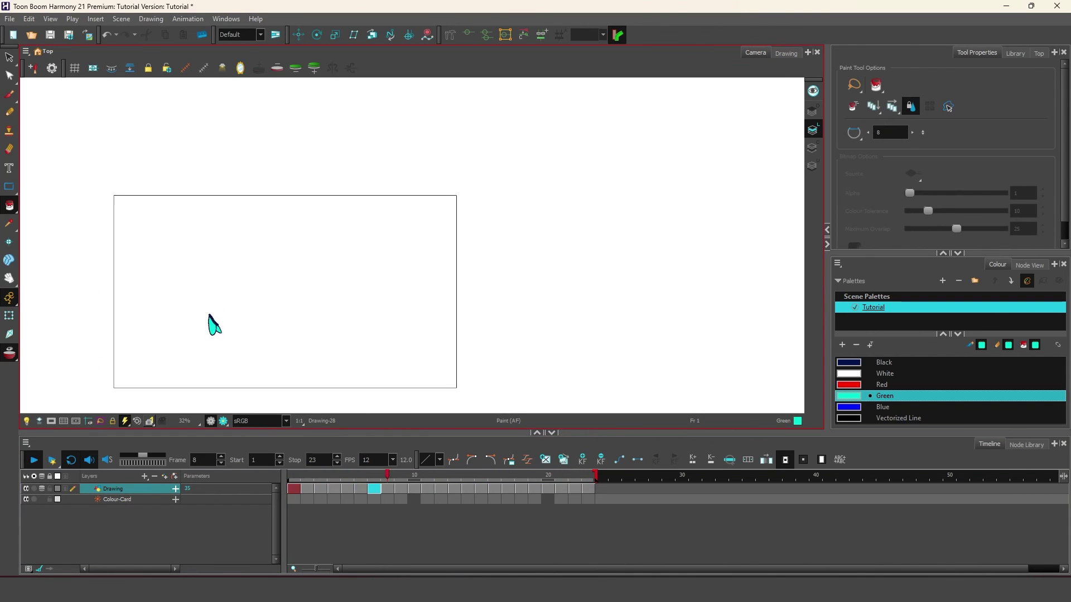
scroll(154, 354, "up", 1)
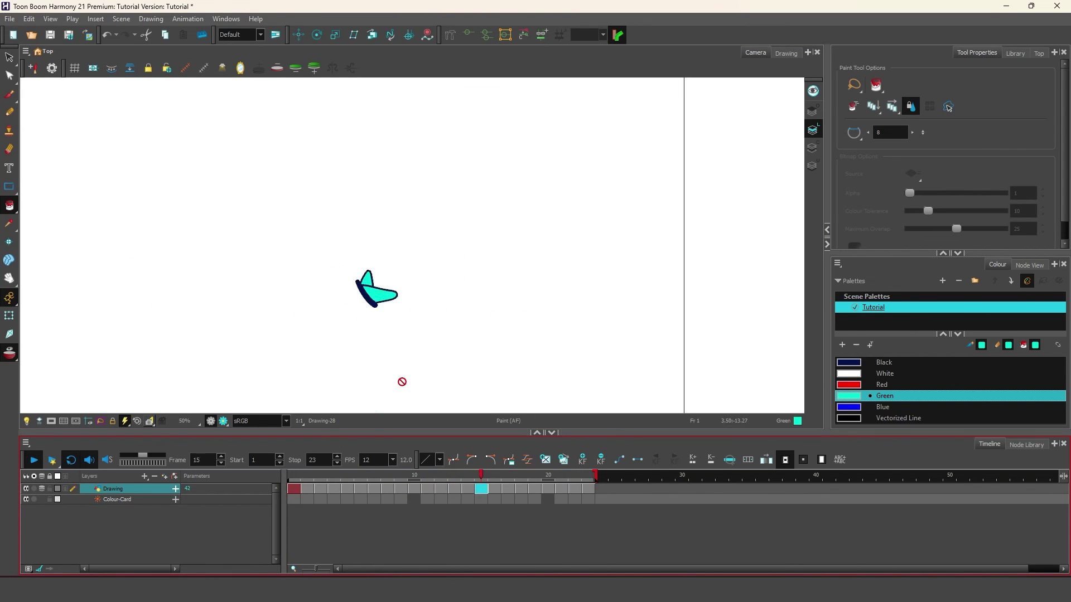
left_click(322, 478)
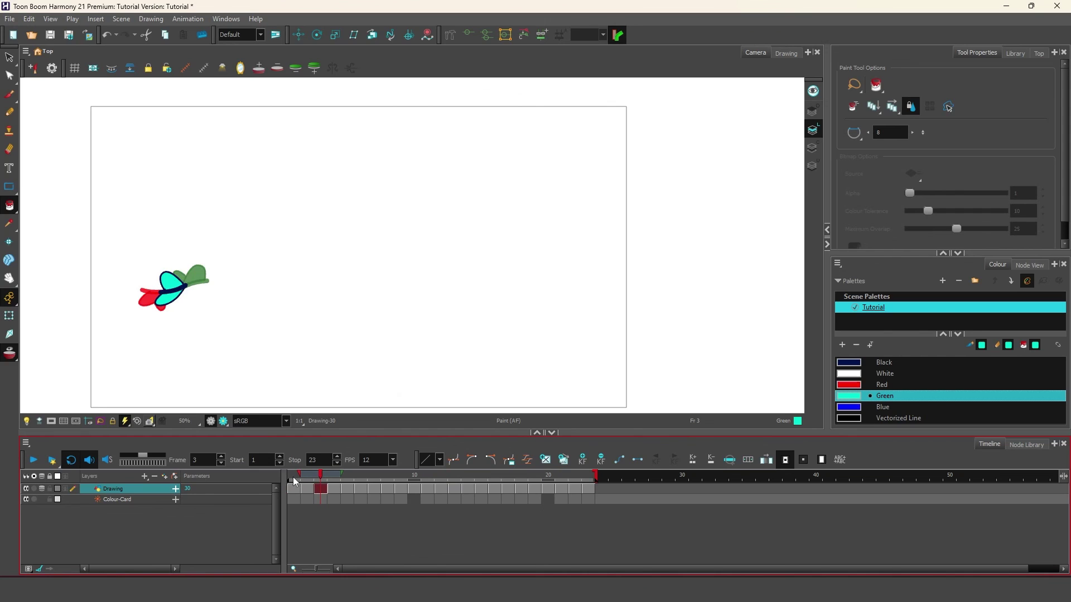
mouse_move(295, 481)
left_mouse_down()
mouse_move(375, 478)
mouse_move(277, 477)
left_mouse_up()
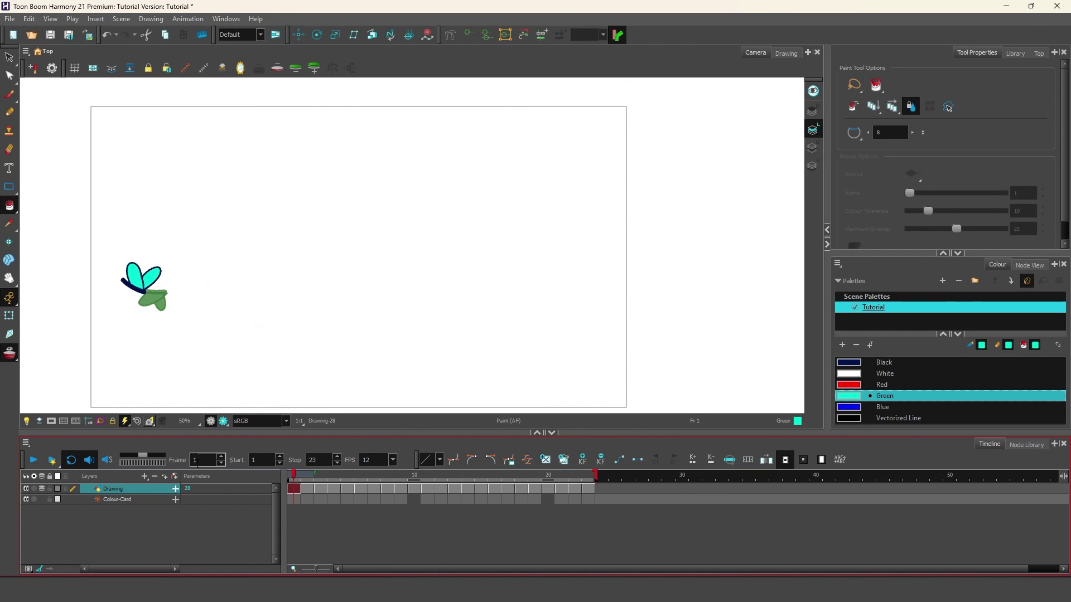